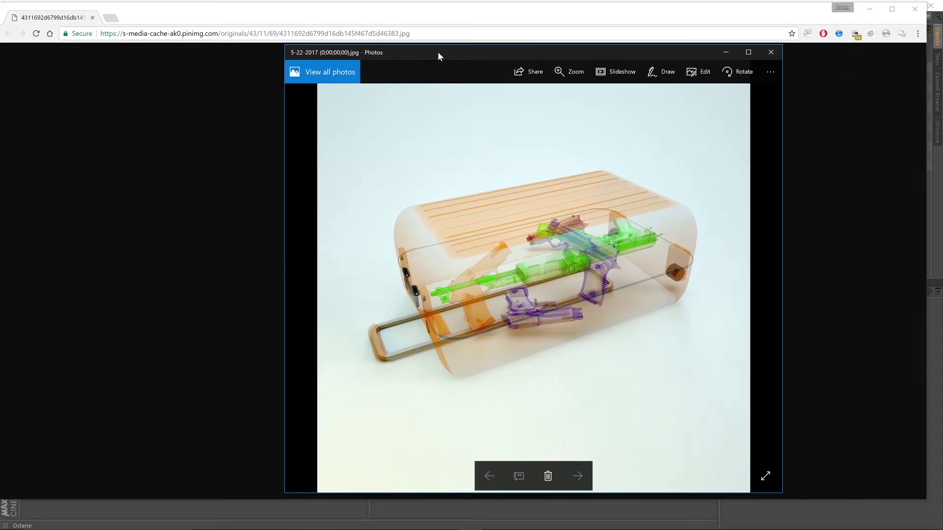
- Close the suitcase X-ray image in Photos to reveal the backpack X-ray reference
{"action": "left_click", "coordinate": [770, 52]}
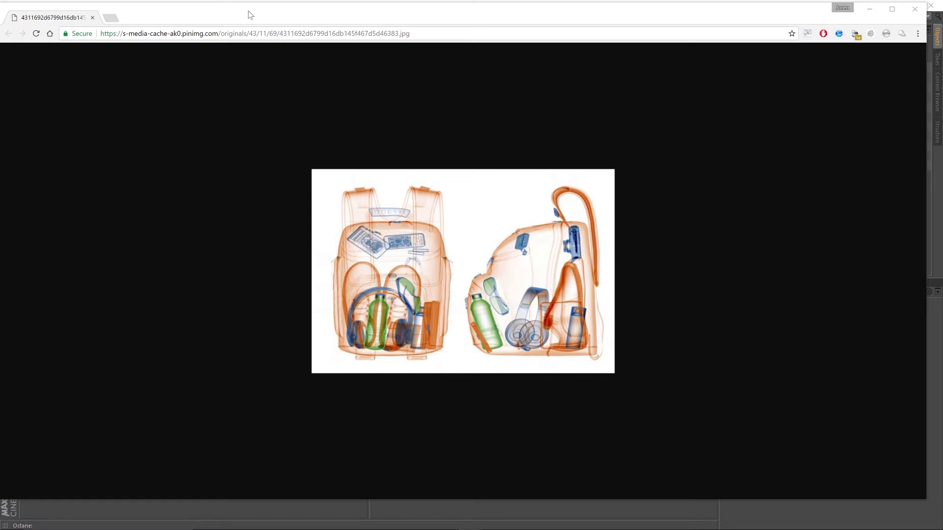
- Drag the Chrome backpack-reference window aside to uncover the Cinema 4D suitcase scene
{"action": "left_click_drag", "start_coordinate": [248, 12], "coordinate": [421, 21]}
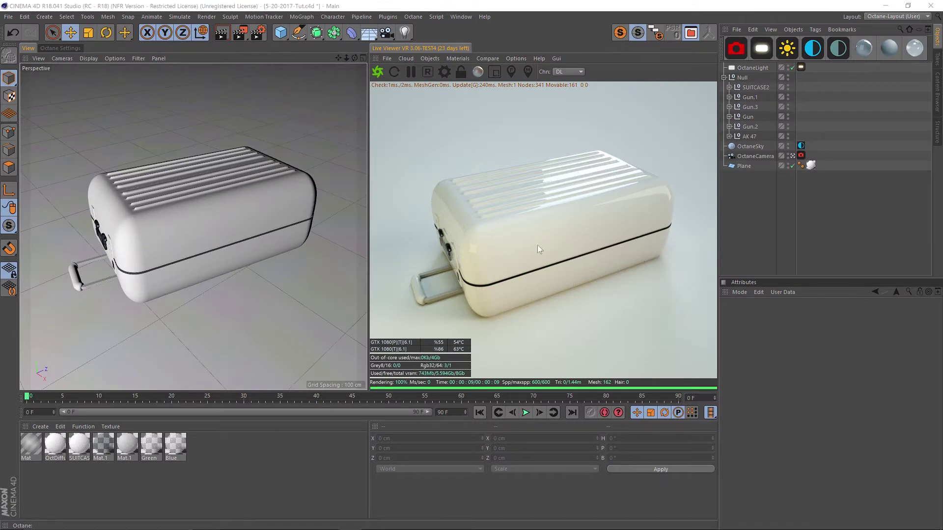
{"action": "left_click", "coordinate": [754, 88]}
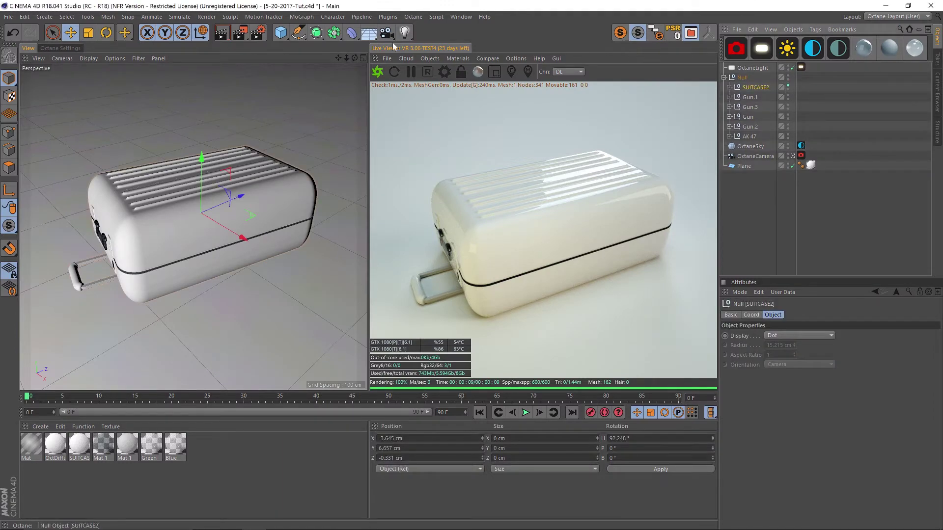
{"action": "left_click", "coordinate": [787, 87]}
{"action": "double_click", "coordinate": [787, 90]}
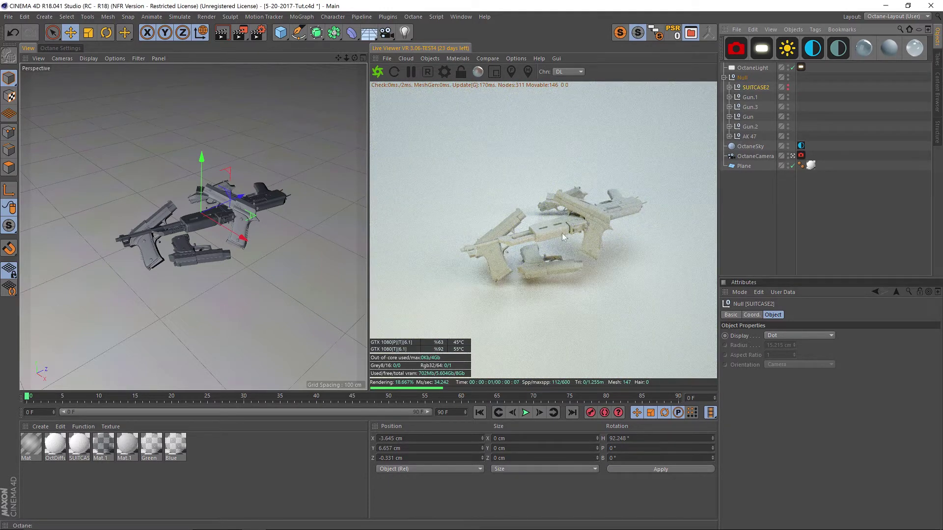
{"action": "left_click", "coordinate": [787, 88]}
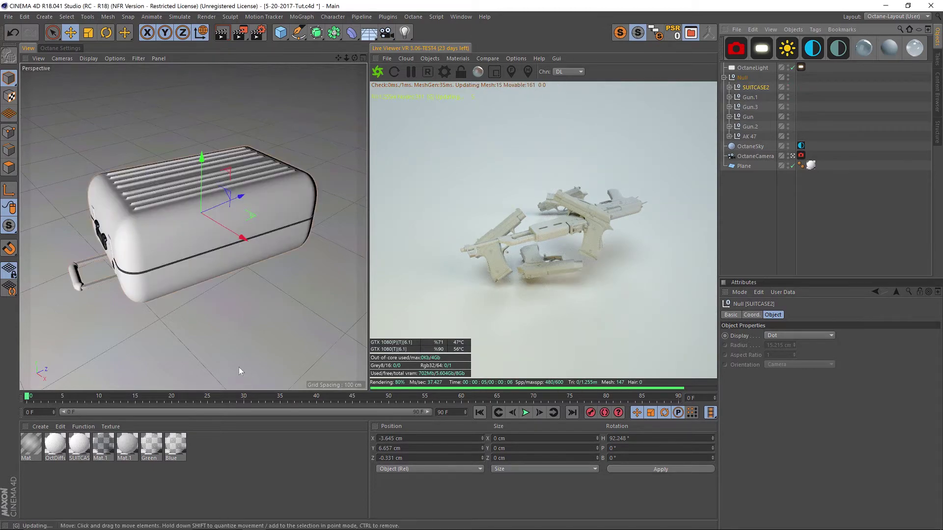
{"action": "double_click", "coordinate": [80, 447]}
- Create a new standard material, Mat.2, check its Transparency, then reopen the SUITCASE material
{"action": "left_click_drag", "start_coordinate": [287, 69], "coordinate": [402, 65]}
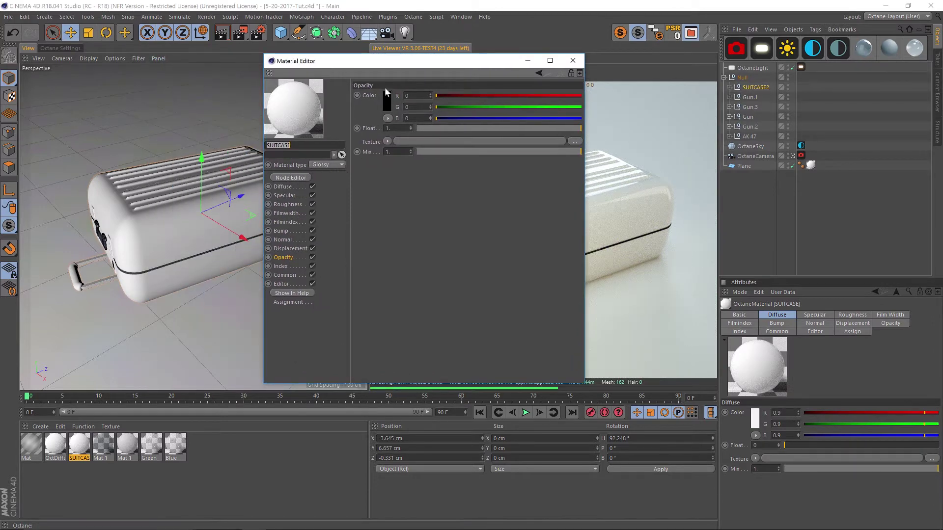
{"action": "left_click_drag", "start_coordinate": [319, 61], "coordinate": [202, 66]}
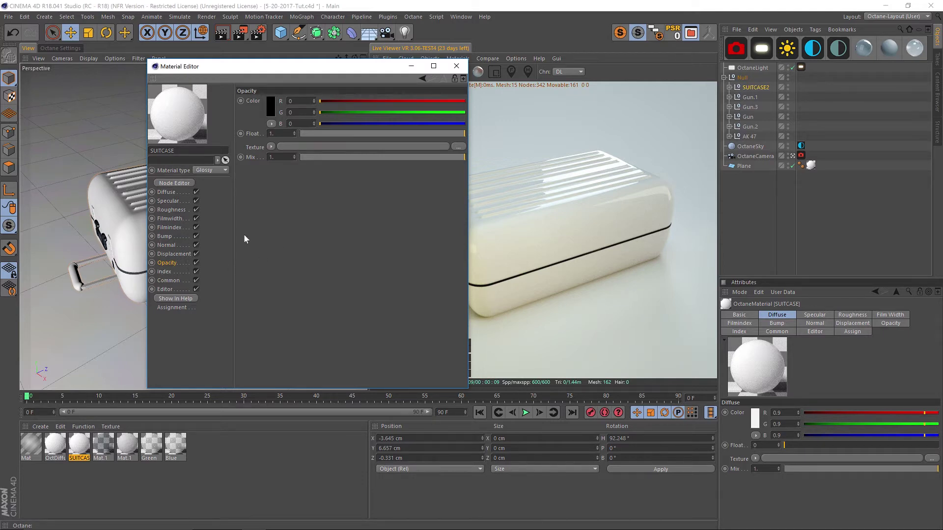
{"action": "double_click", "coordinate": [75, 476]}
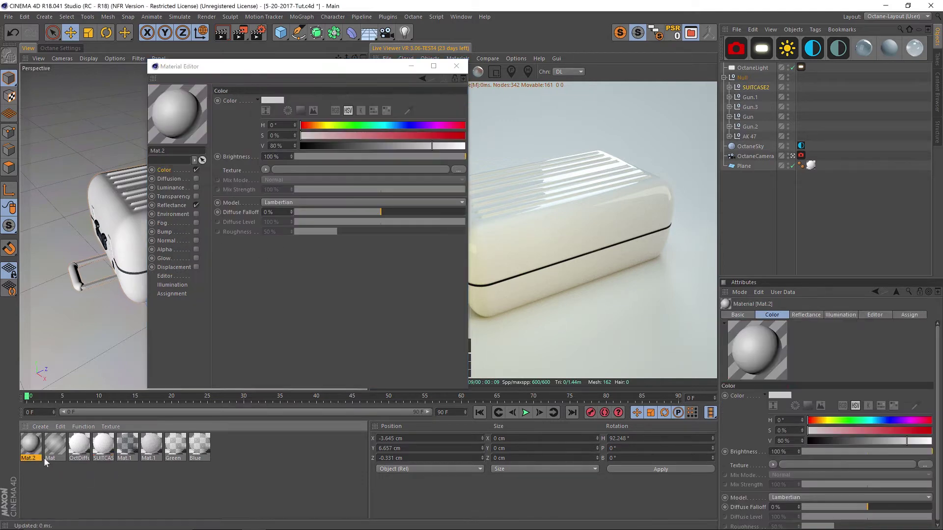
{"action": "left_click", "coordinate": [173, 196]}
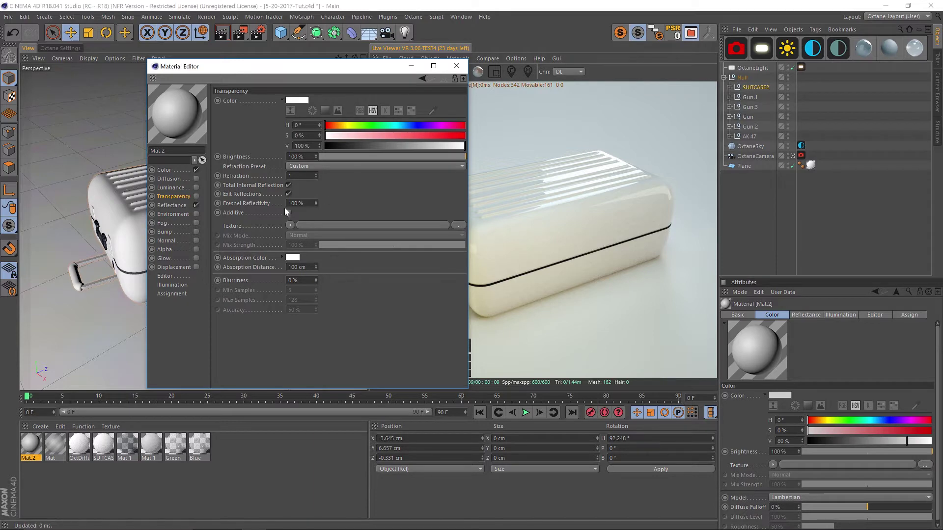
{"action": "left_click", "coordinate": [456, 66]}
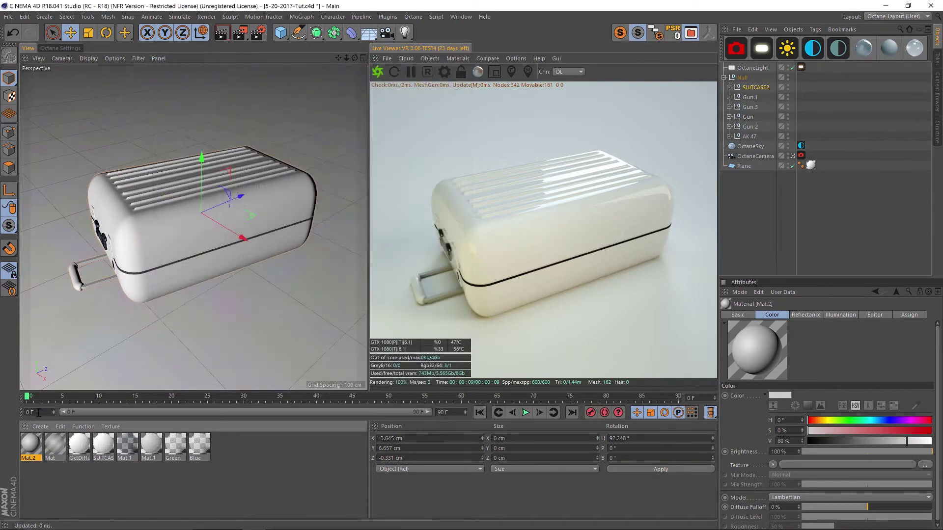
{"action": "double_click", "coordinate": [103, 445]}
- Lower the SUITCASE material's Opacity float to about 0.30
{"action": "left_click_drag", "start_coordinate": [307, 64], "coordinate": [231, 60]}
{"action": "left_click", "coordinate": [87, 254]}
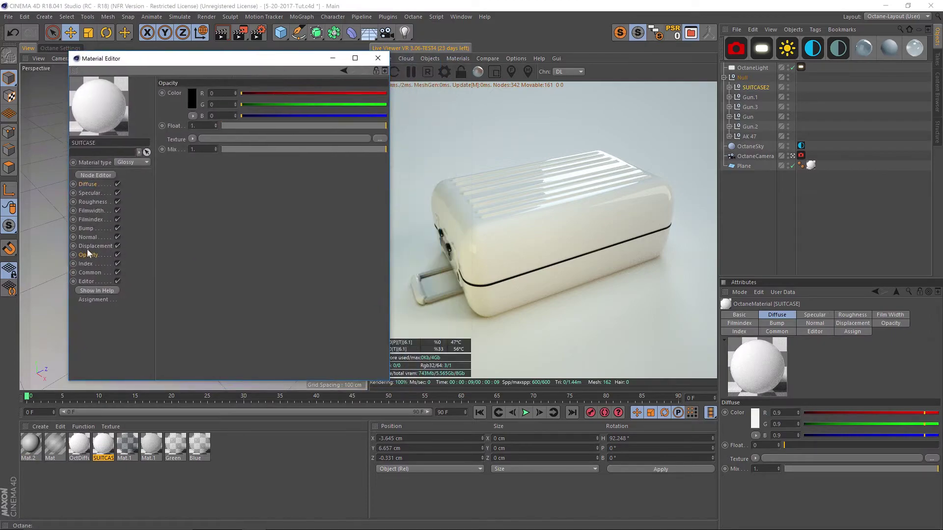
{"action": "left_click", "coordinate": [297, 126]}
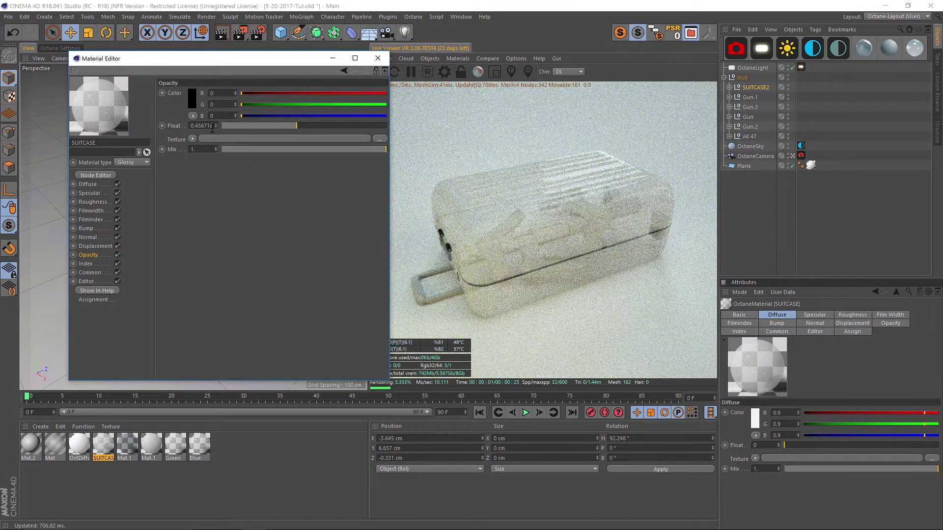
{"action": "left_click", "coordinate": [262, 125]}
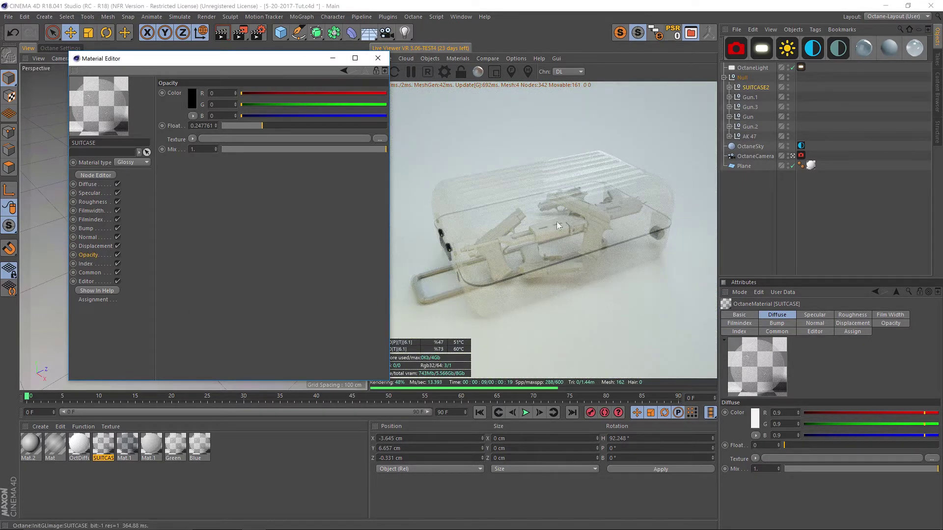
{"action": "left_click", "coordinate": [271, 125]}
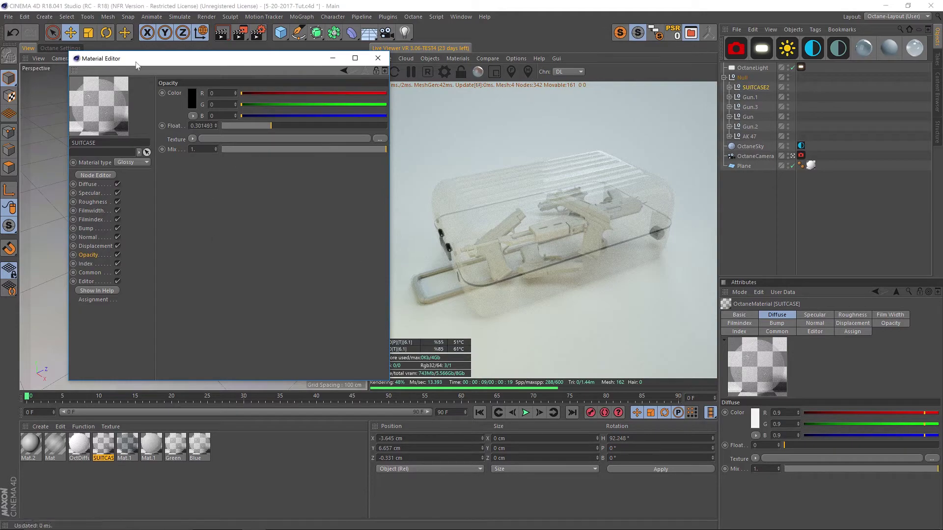
- Set the SUITCASE diffuse colour to orange (H 22°, S 100%)
{"action": "left_click", "coordinate": [93, 184]}
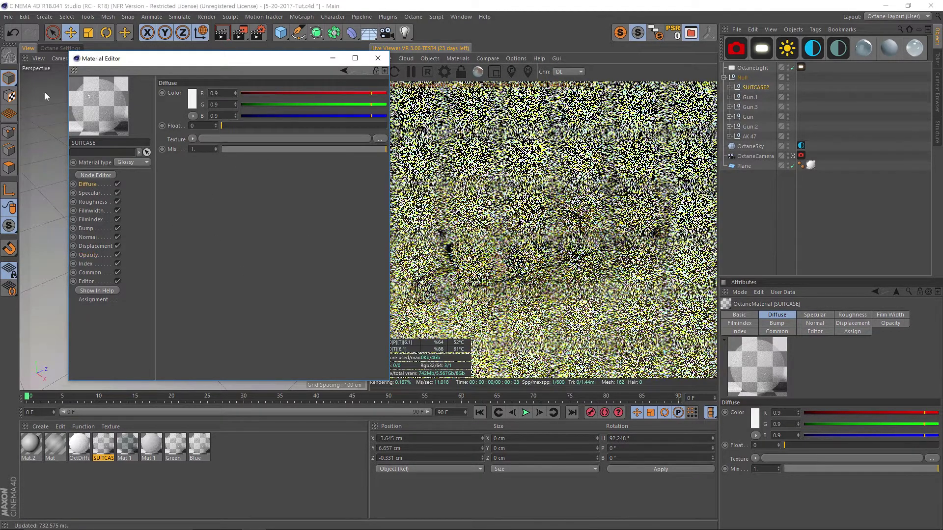
{"action": "left_click", "coordinate": [192, 98]}
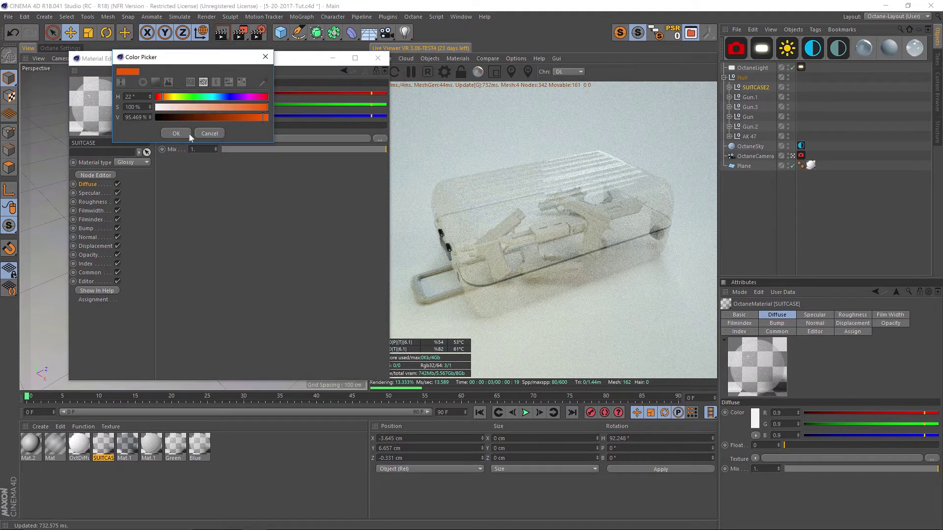
{"action": "left_click", "coordinate": [179, 133]}
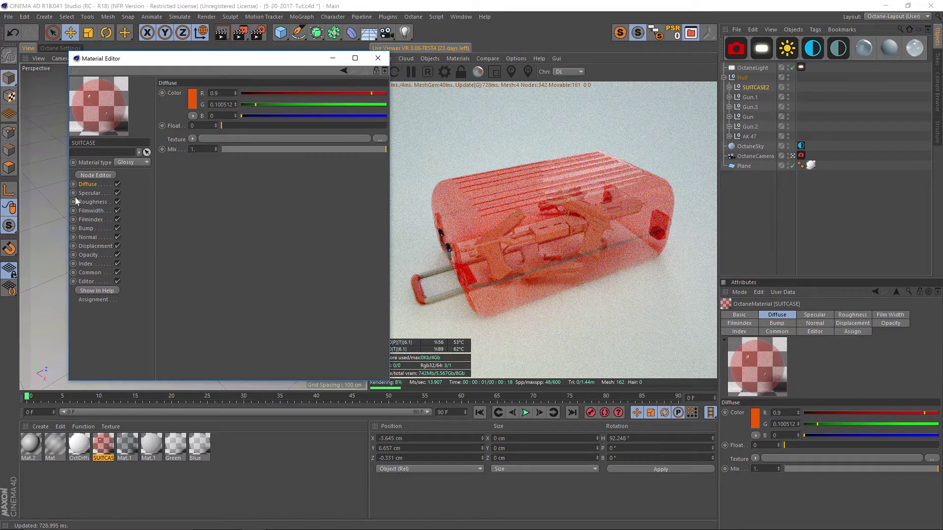
{"action": "left_click", "coordinate": [94, 176]}
- Connect a Dirt texture node to the SUITCASE material's Diffuse input in the Node Editor
{"action": "left_click_drag", "start_coordinate": [354, 191], "coordinate": [304, 133]}
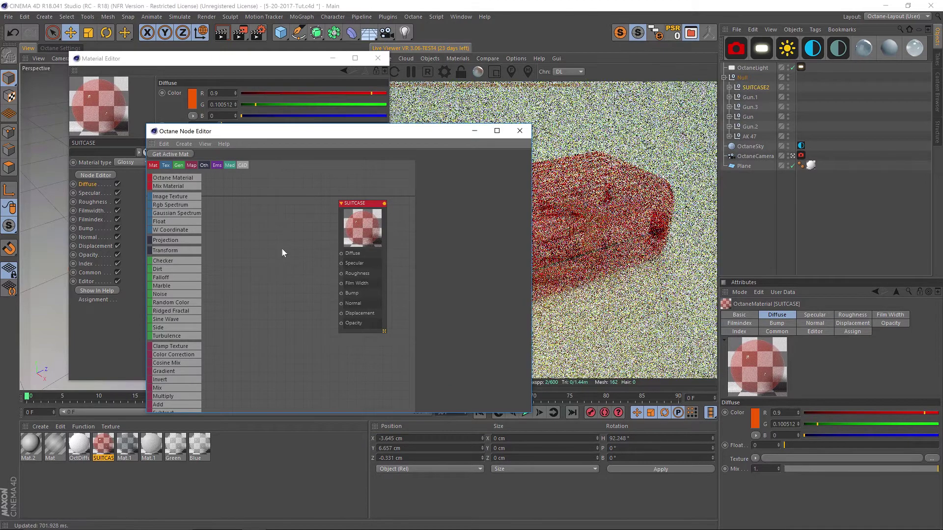
{"action": "mouse_move", "coordinate": [320, 228]}
{"action": "middle_mouse_down"}
{"action": "mouse_move", "coordinate": [249, 261]}
{"action": "mouse_move", "coordinate": [275, 265]}
{"action": "mouse_move", "coordinate": [306, 240]}
{"action": "middle_mouse_up"}
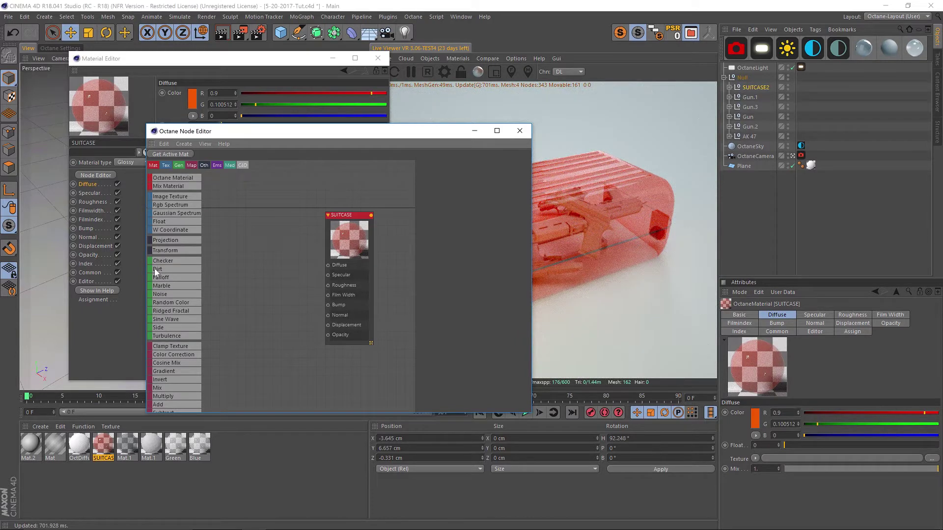
{"action": "left_click_drag", "start_coordinate": [155, 271], "coordinate": [328, 265]}
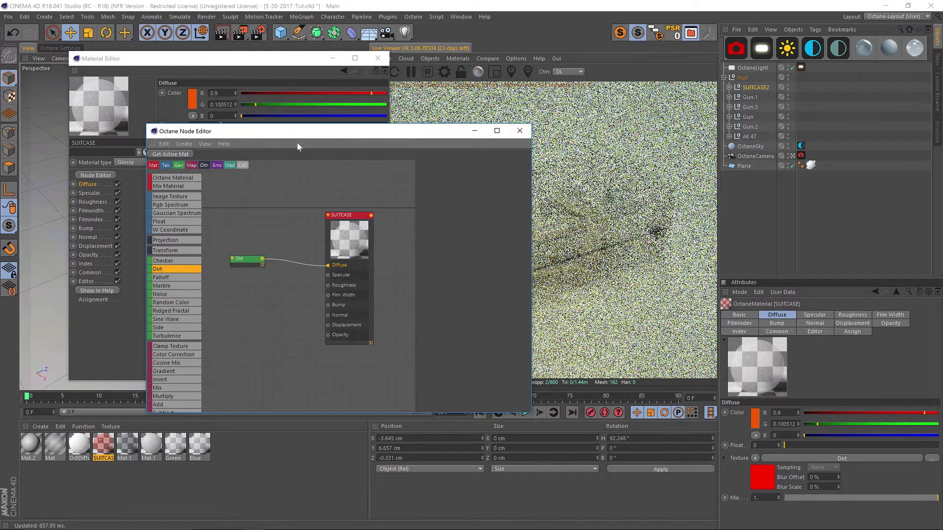
{"action": "key", "text": "Escape"}
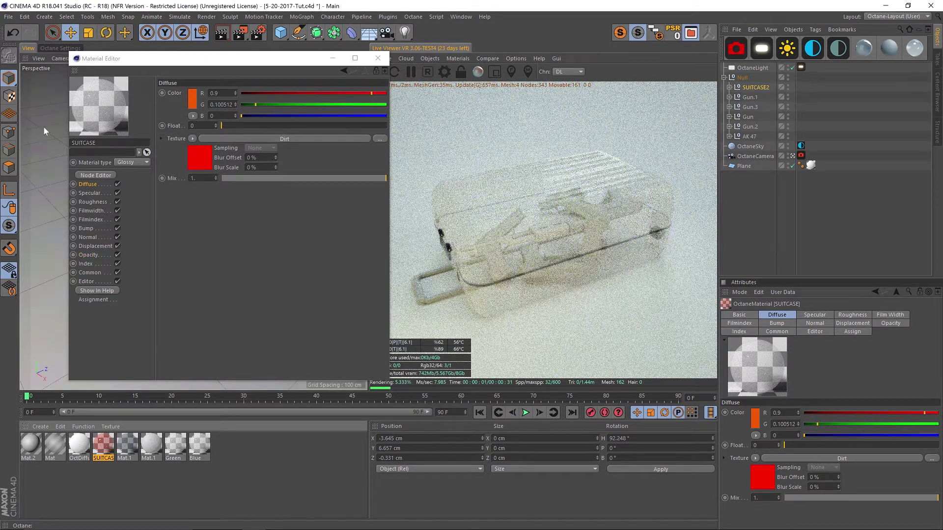
{"action": "left_click", "coordinate": [88, 255]}
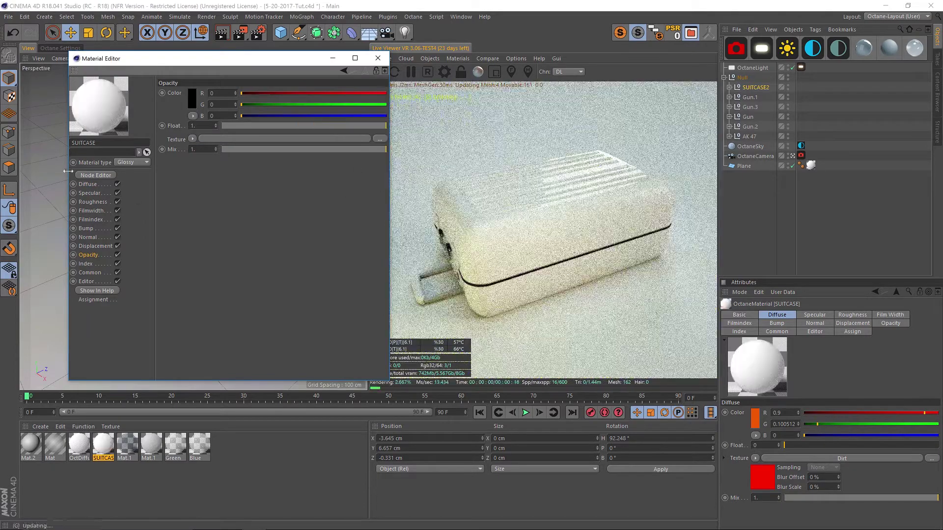
- Raise the Dirt shader's Strength to 9.9 and Radius to 91.472 cm
{"action": "left_click", "coordinate": [87, 185]}
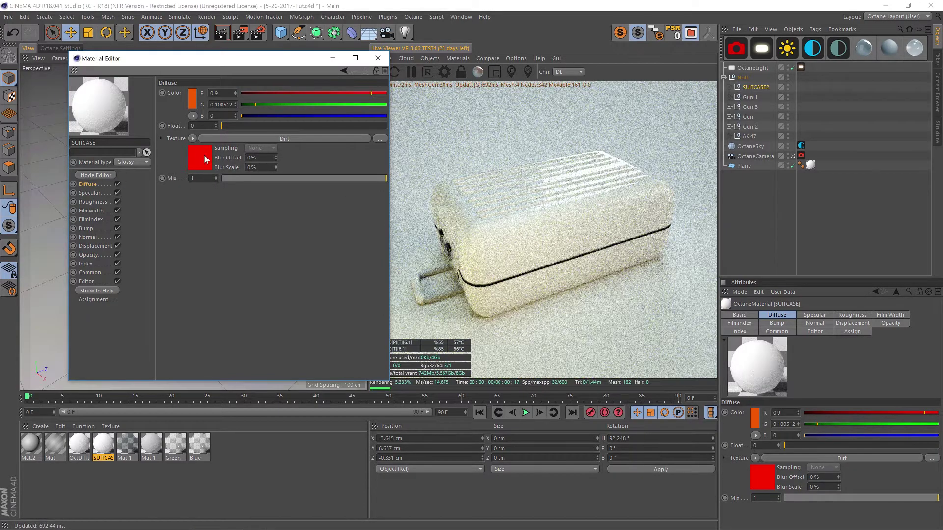
{"action": "left_click", "coordinate": [204, 157]}
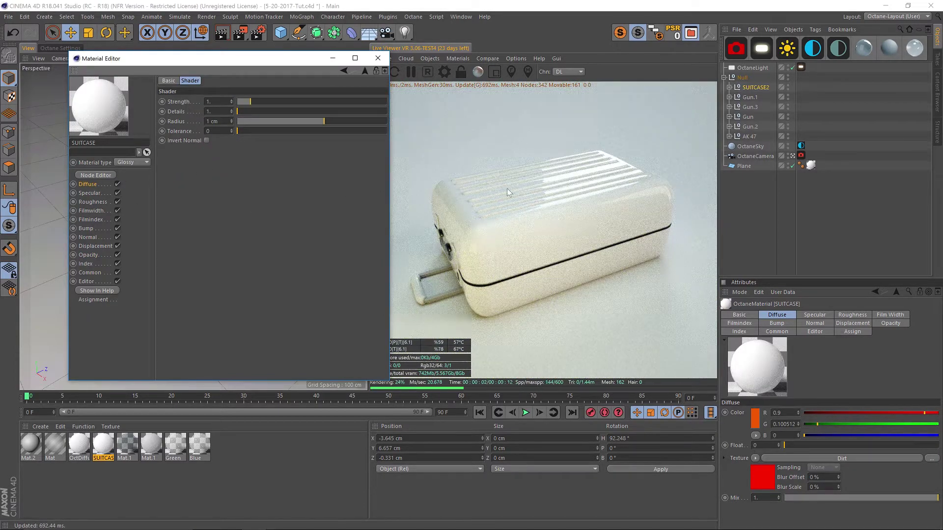
{"action": "left_click_drag", "start_coordinate": [314, 102], "coordinate": [359, 101]}
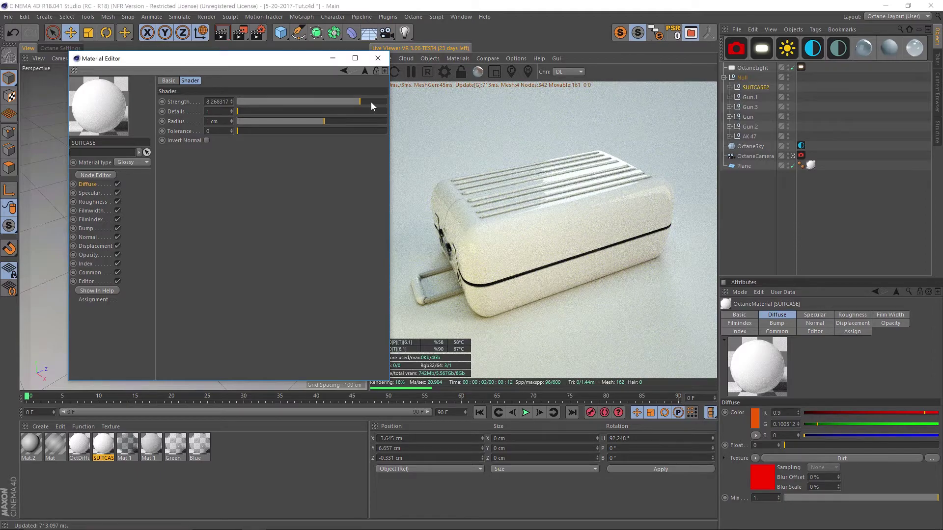
{"action": "left_click_drag", "start_coordinate": [371, 104], "coordinate": [385, 101]}
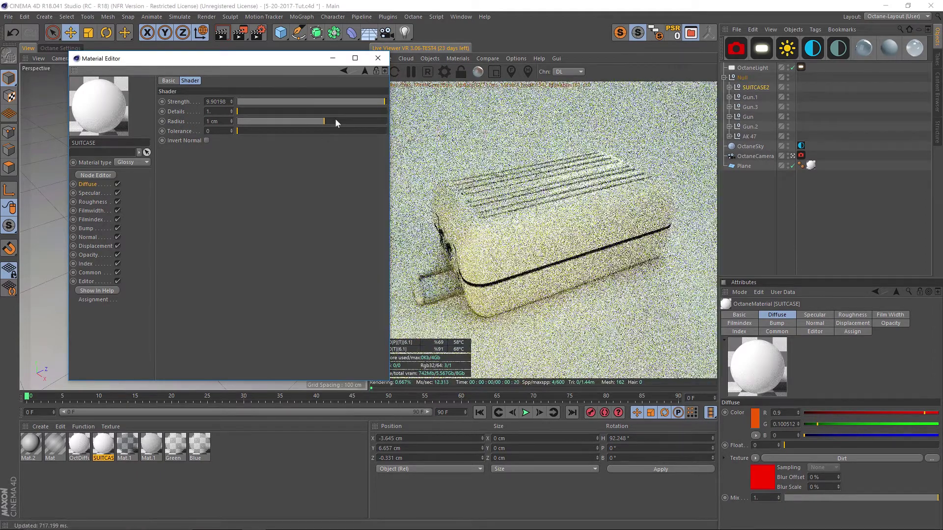
{"action": "left_click", "coordinate": [328, 120]}
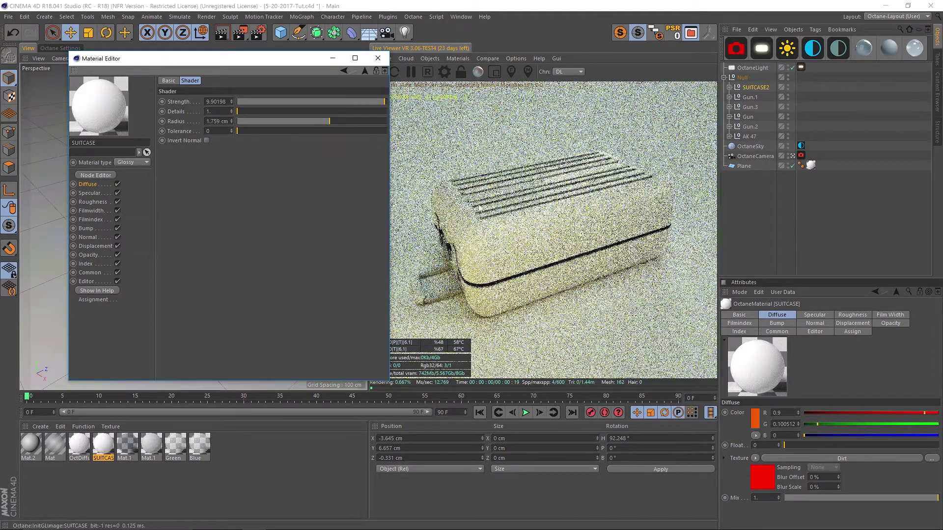
{"action": "left_click_drag", "start_coordinate": [329, 121], "coordinate": [341, 122]}
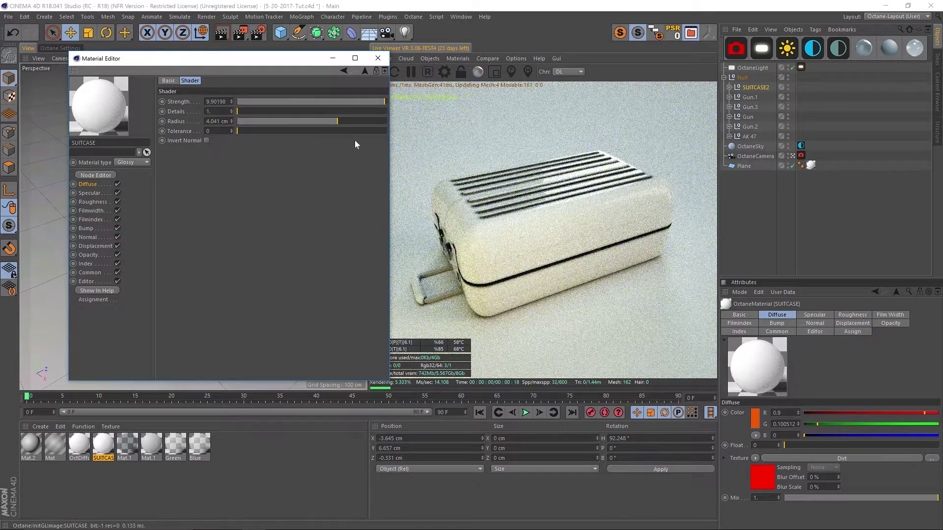
{"action": "left_click", "coordinate": [348, 121]}
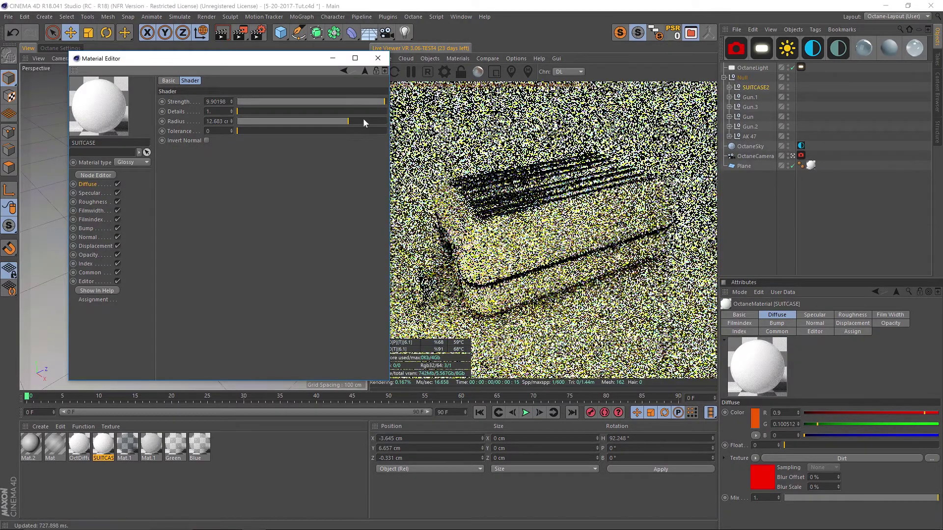
{"action": "left_click", "coordinate": [358, 121]}
{"action": "left_click", "coordinate": [366, 121]}
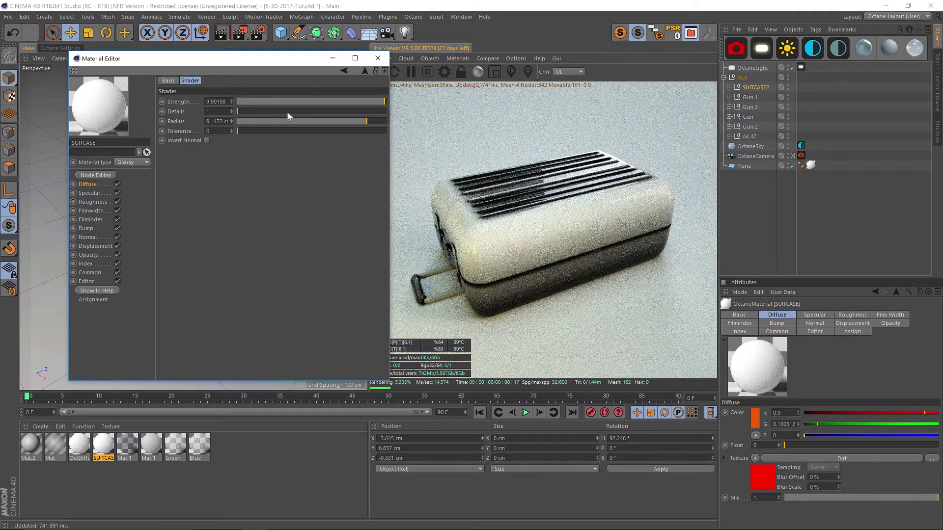
- Set Dirt Details to 11.78 and the SUITCASE opacity to 0.319
{"action": "left_click_drag", "start_coordinate": [287, 111], "coordinate": [330, 112]}
{"action": "left_click", "coordinate": [269, 112]}
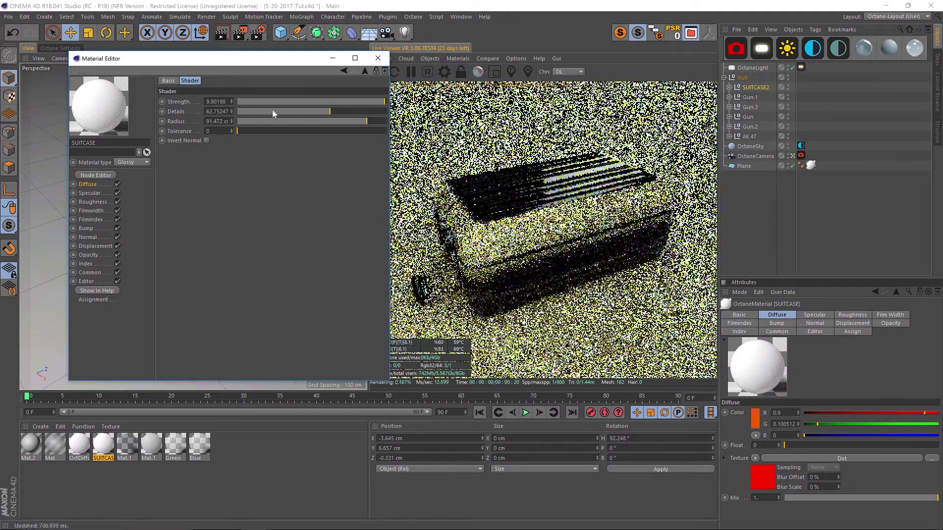
{"action": "left_click", "coordinate": [253, 112]}
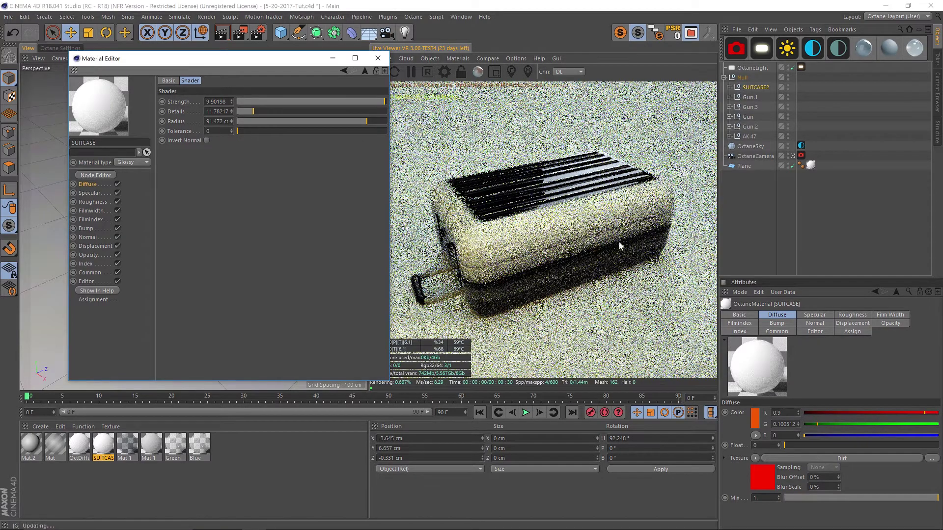
{"action": "left_click", "coordinate": [89, 255]}
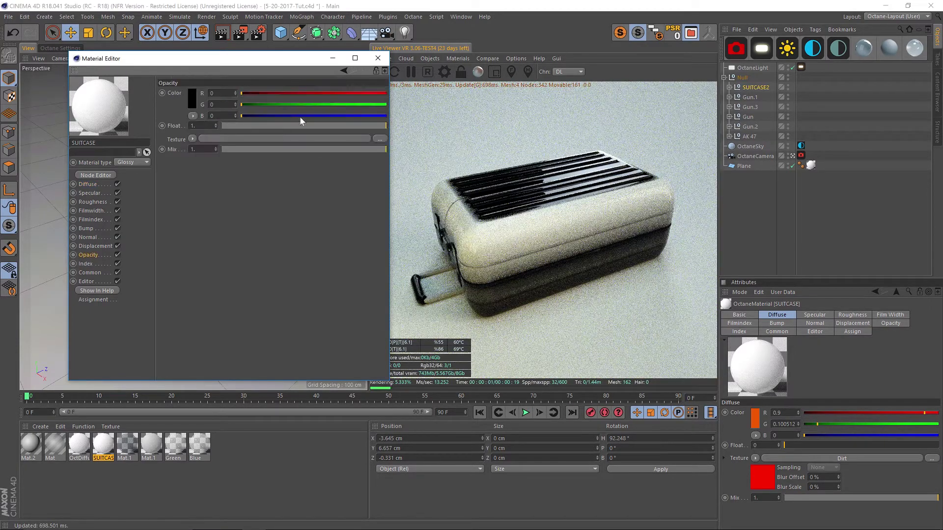
{"action": "left_click", "coordinate": [273, 125]}
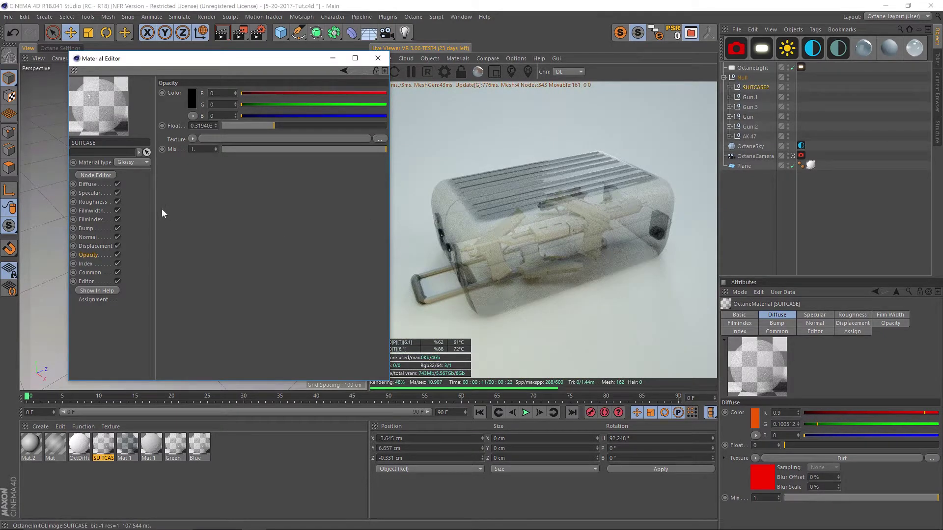
- Insert a Gradient node on the wire between the Dirt texture and SUITCASE Diffuse
{"action": "left_click", "coordinate": [95, 175]}
{"action": "left_click_drag", "start_coordinate": [340, 192], "coordinate": [160, 126]}
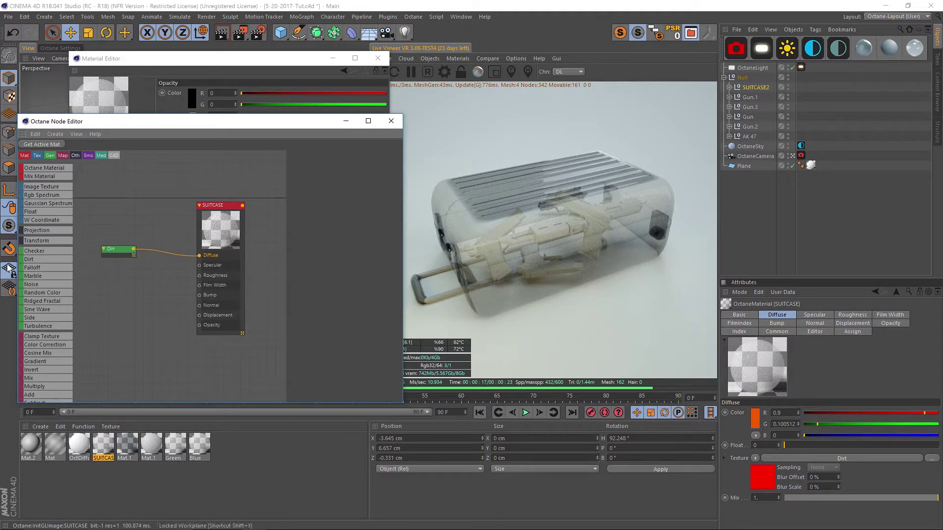
{"action": "left_click_drag", "start_coordinate": [30, 363], "coordinate": [186, 313]}
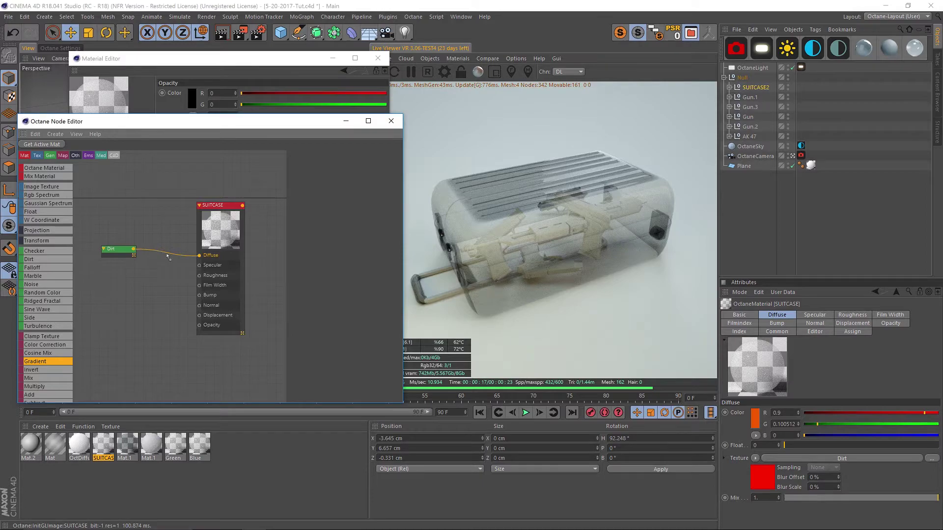
{"action": "left_click_drag", "start_coordinate": [167, 256], "coordinate": [132, 252]}
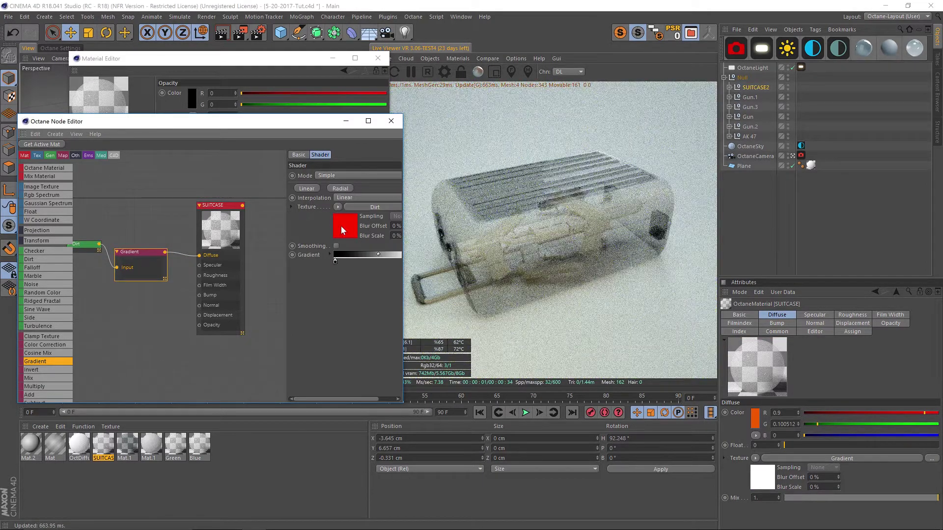
- Colour the Gradient's dark end orange so it ramps orange to white
{"action": "left_click_drag", "start_coordinate": [287, 231], "coordinate": [198, 237]}
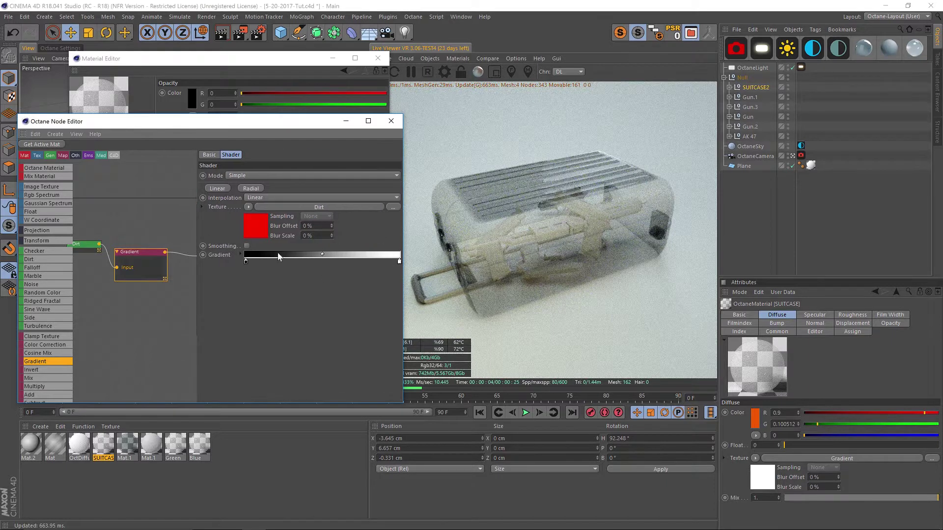
{"action": "double_click", "coordinate": [246, 261]}
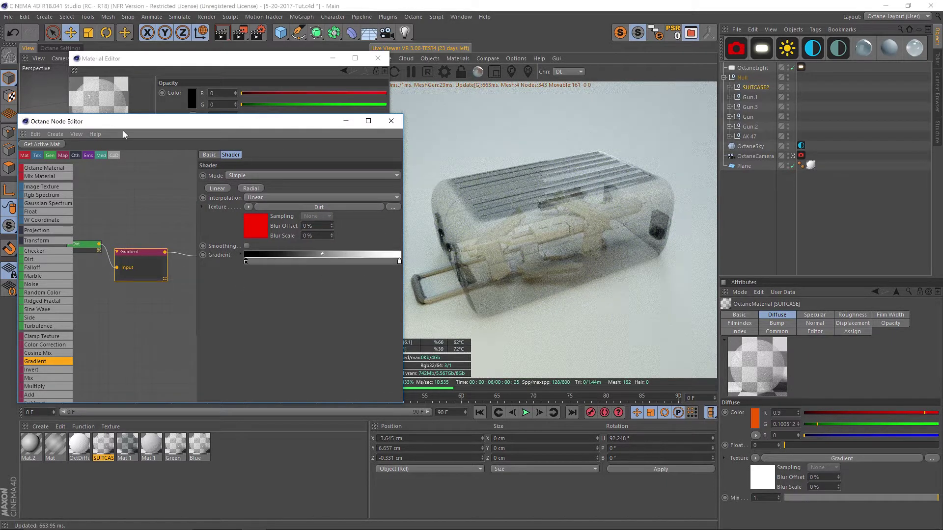
{"action": "left_click_drag", "start_coordinate": [242, 269], "coordinate": [314, 269]}
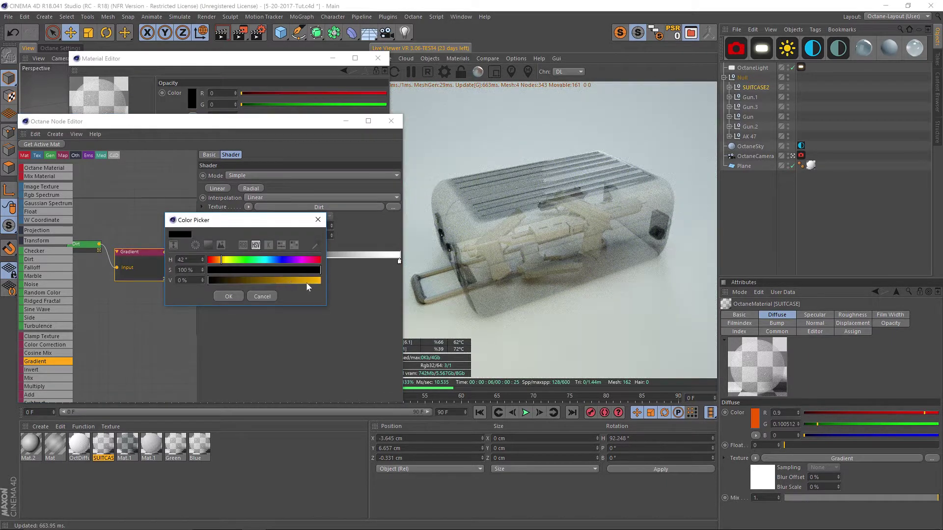
{"action": "left_click", "coordinate": [307, 280]}
{"action": "left_click", "coordinate": [228, 297]}
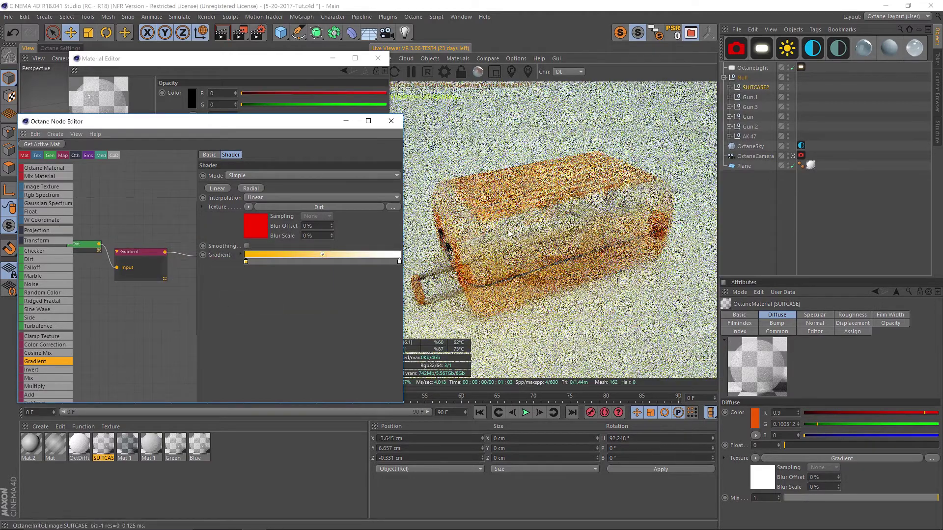
{"action": "double_click", "coordinate": [246, 262]}
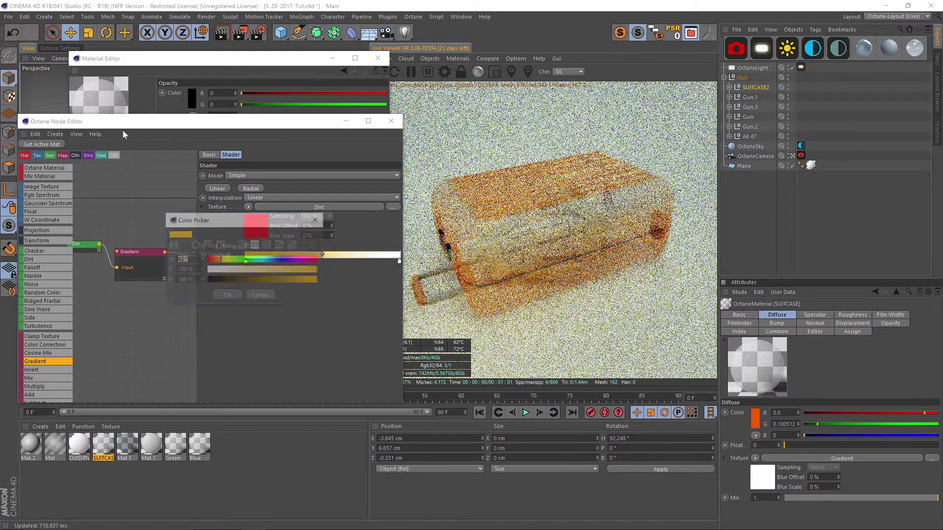
{"action": "left_click", "coordinate": [222, 262]}
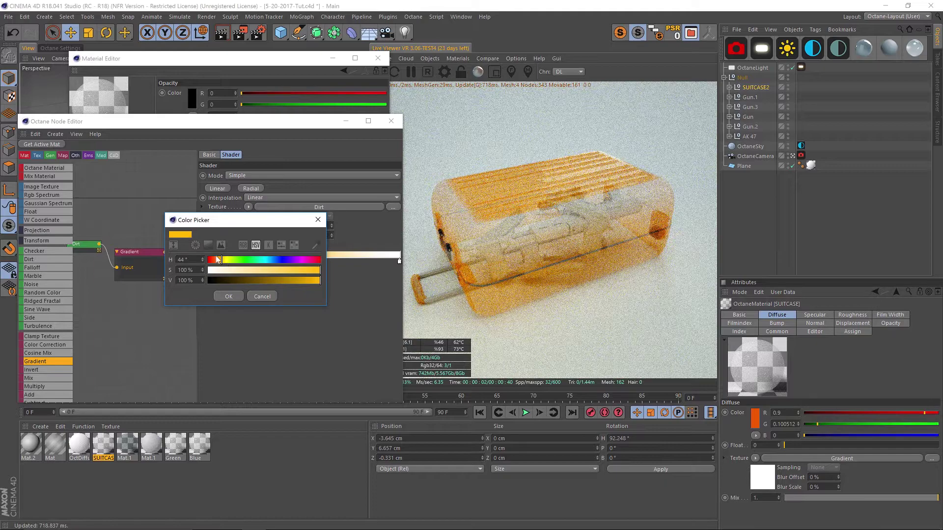
{"action": "left_click", "coordinate": [228, 296]}
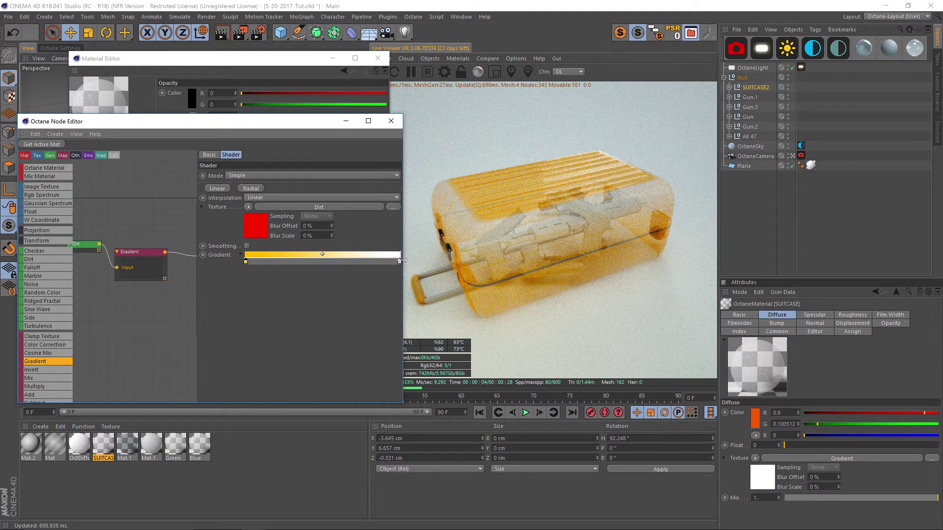
- Try moving the gradient's white knot, return it to the far end, and close the Node Editor
{"action": "left_click_drag", "start_coordinate": [399, 261], "coordinate": [309, 261]}
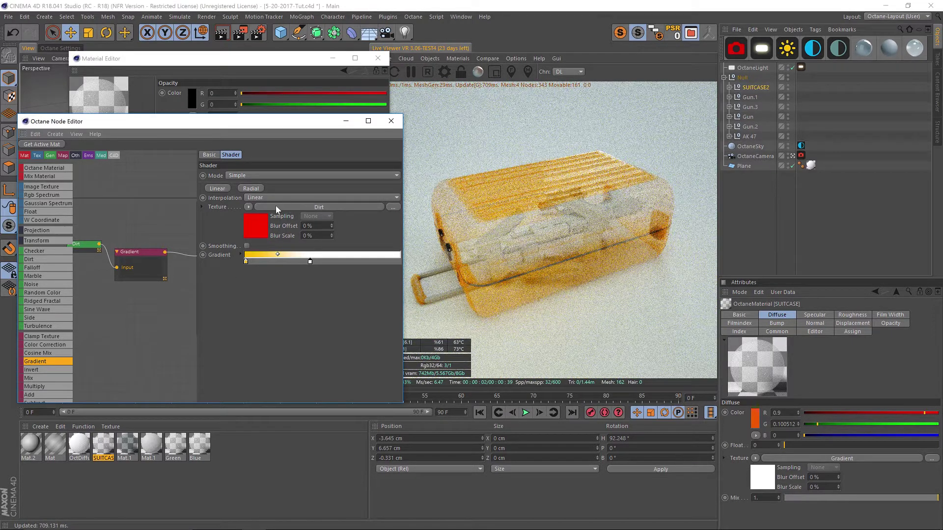
{"action": "left_click_drag", "start_coordinate": [309, 262], "coordinate": [399, 262]}
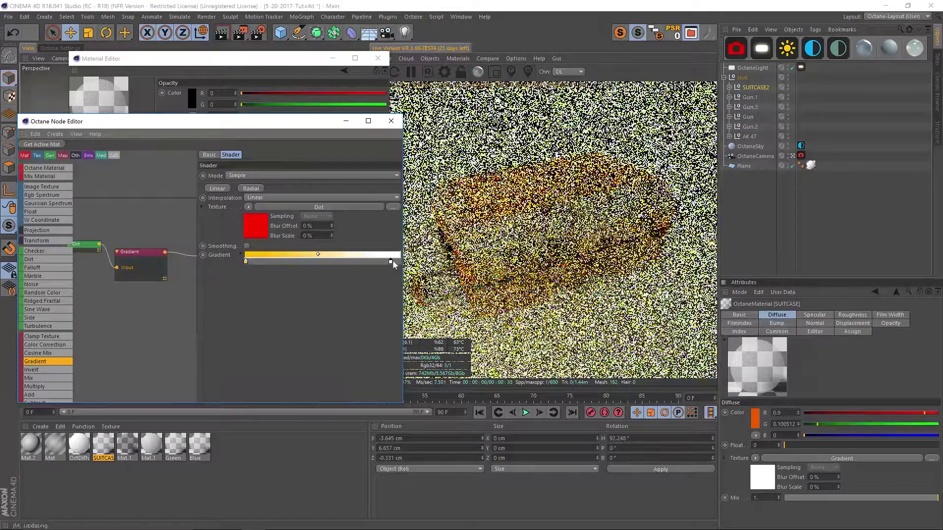
{"action": "left_click", "coordinate": [390, 121]}
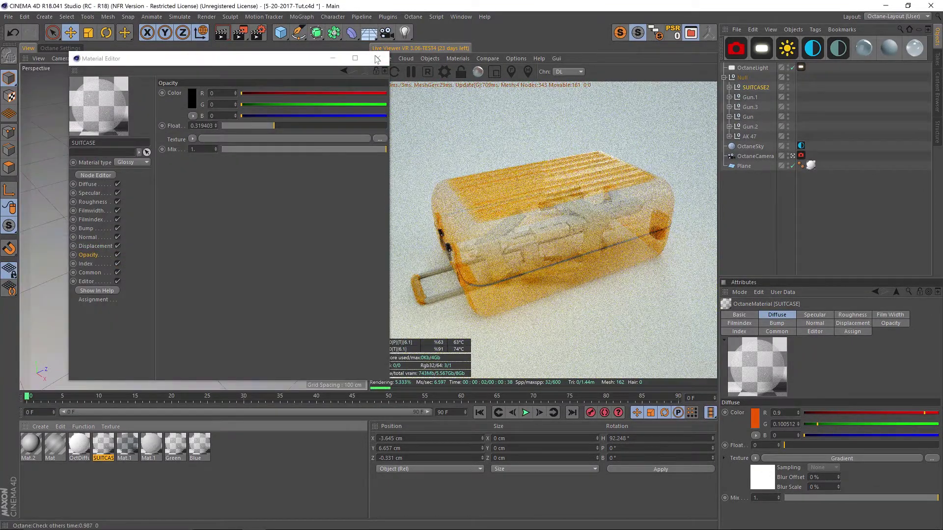
- Inspect the diffuse gradient shaders of the Green and Blue materials
{"action": "left_click", "coordinate": [378, 58]}
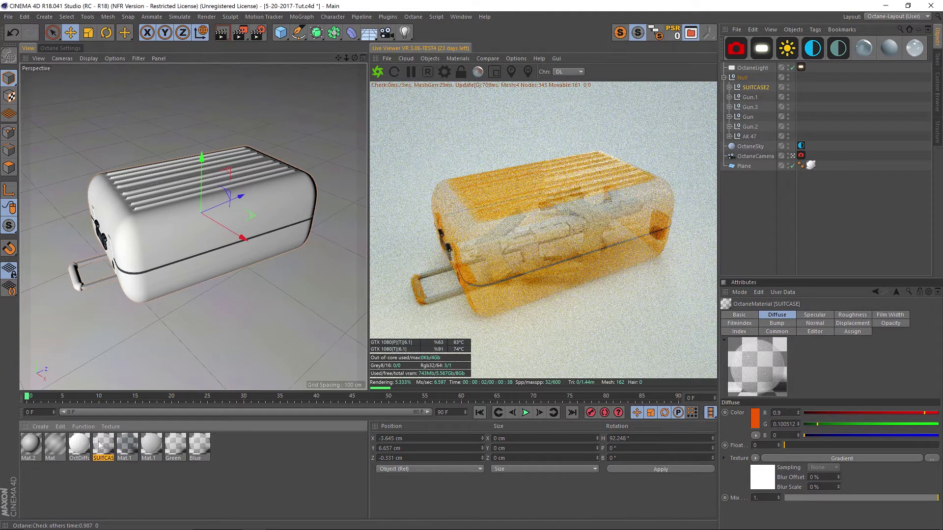
{"action": "left_click", "coordinate": [175, 445]}
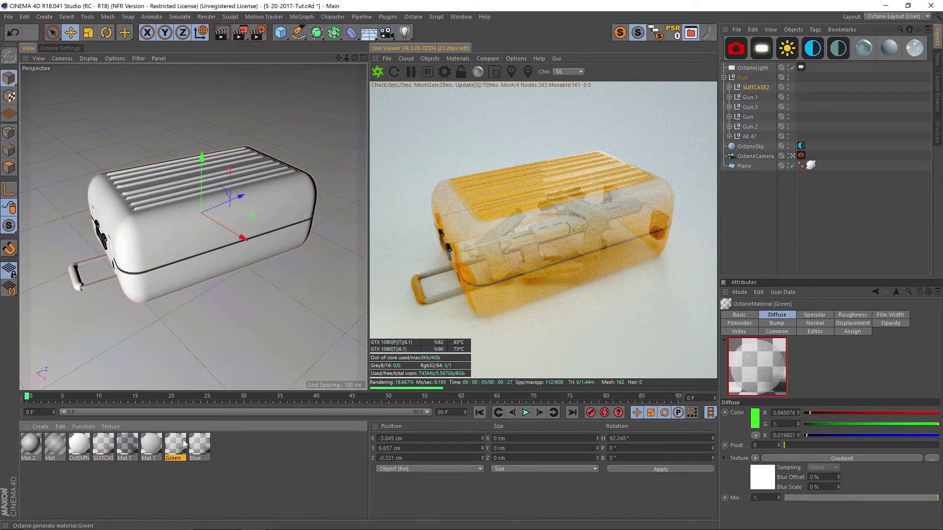
{"action": "double_click", "coordinate": [183, 443]}
{"action": "left_click_drag", "start_coordinate": [235, 65], "coordinate": [138, 64]}
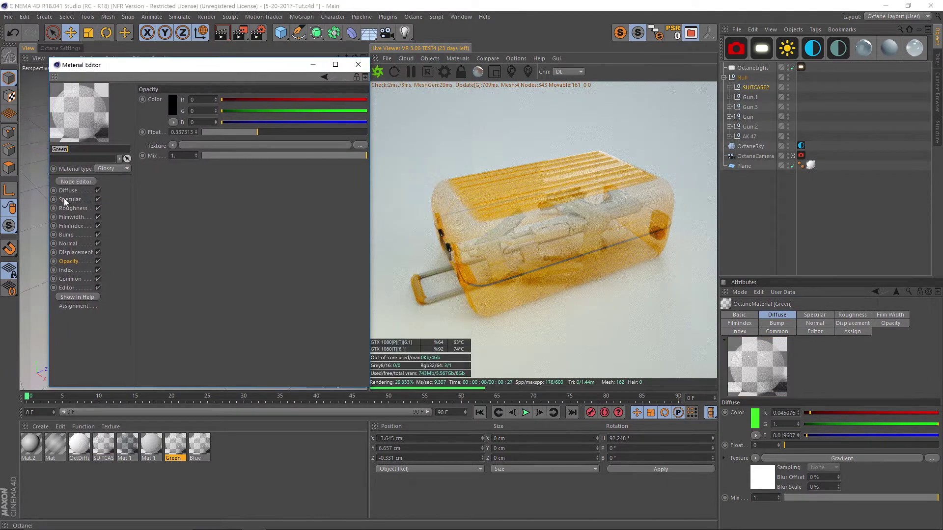
{"action": "left_click", "coordinate": [68, 191]}
{"action": "left_click", "coordinate": [175, 158]}
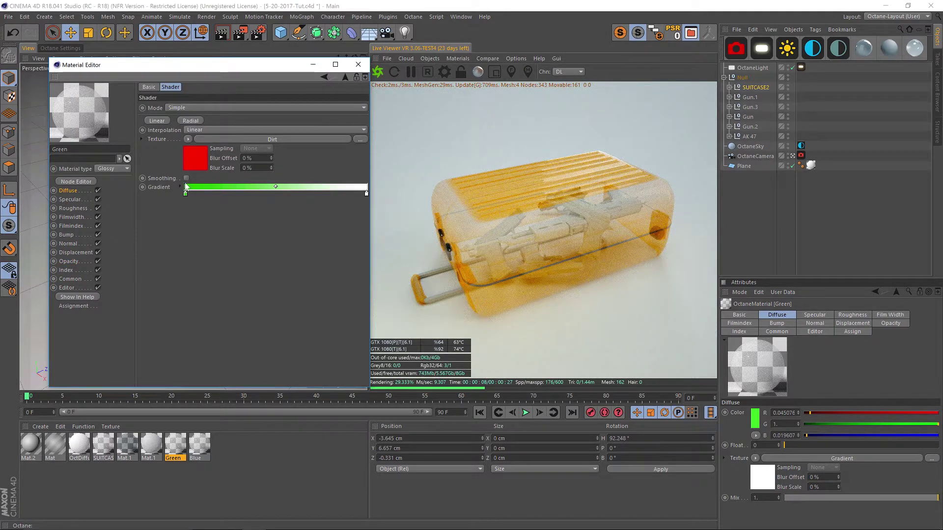
{"action": "left_click", "coordinate": [199, 445]}
{"action": "left_click", "coordinate": [176, 158]}
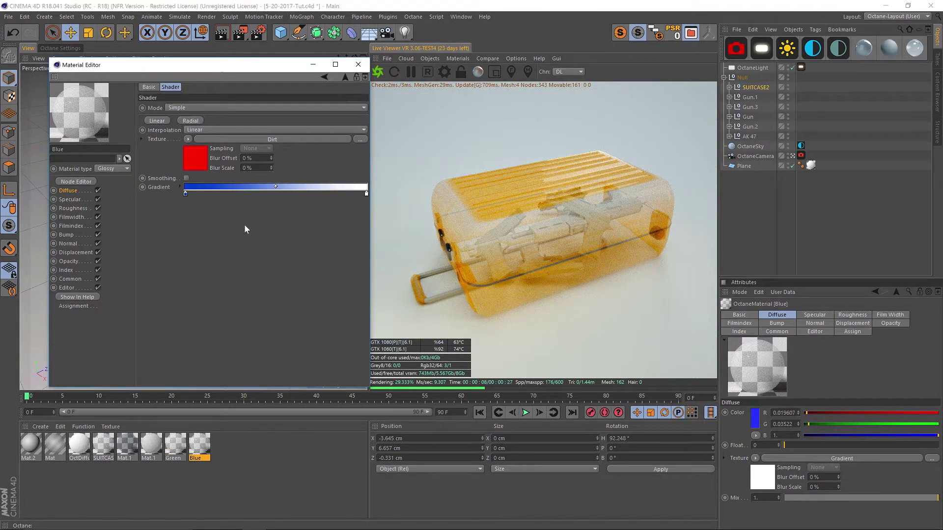
- Apply the Green material to Gun.1 in the Object Manager
{"action": "left_click_drag", "start_coordinate": [177, 460], "coordinate": [826, 93]}
{"action": "left_click_drag", "start_coordinate": [755, 97], "coordinate": [746, 137]}
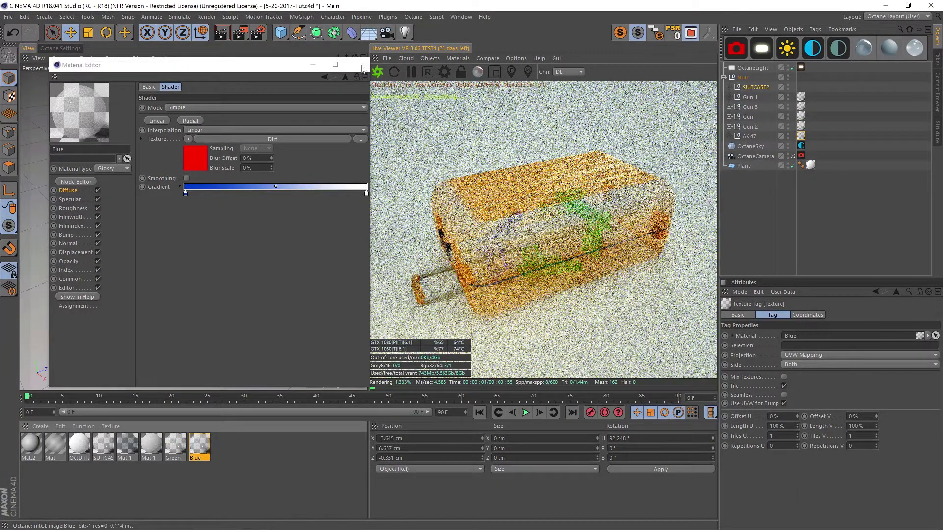
{"action": "left_click", "coordinate": [358, 64]}
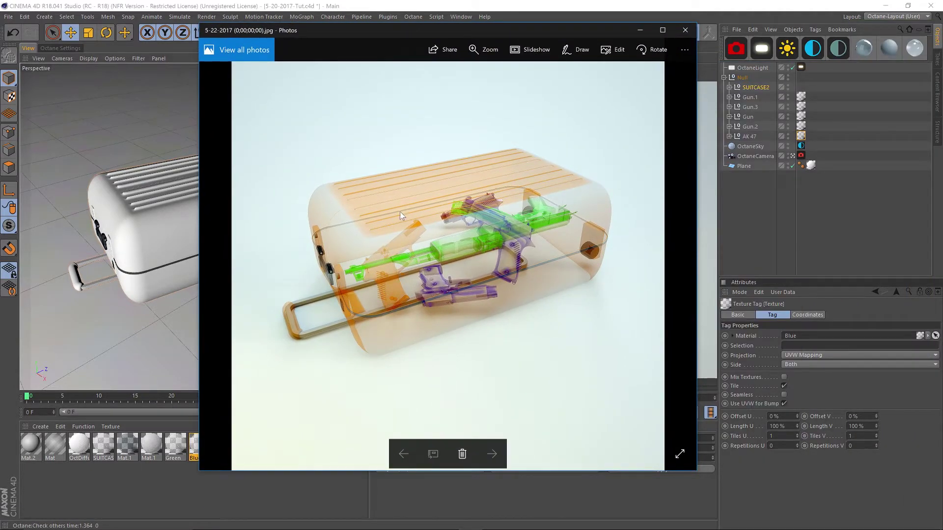
- Drag the reference X-ray render aside to uncover the Live Viewer
{"action": "left_click_drag", "start_coordinate": [519, 31], "coordinate": [428, 55]}
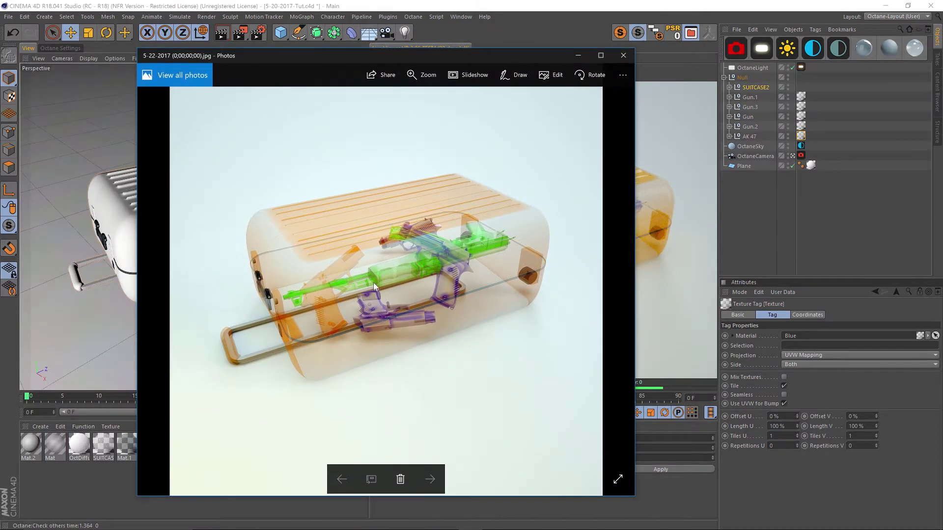
- Set the OctaneCamera imager gamma to 0.529 and exposure to 2.50, checking against the X-ray reference
{"action": "left_click", "coordinate": [624, 54]}
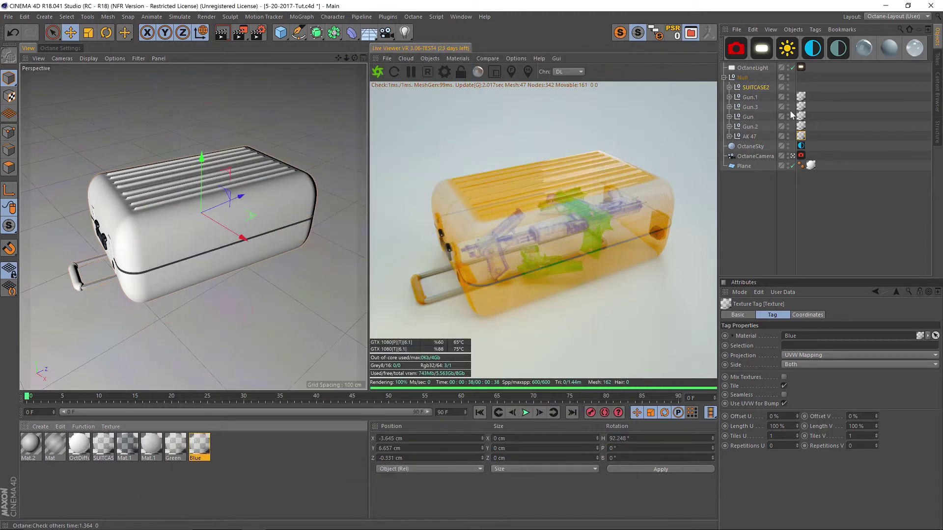
{"action": "left_click", "coordinate": [801, 156]}
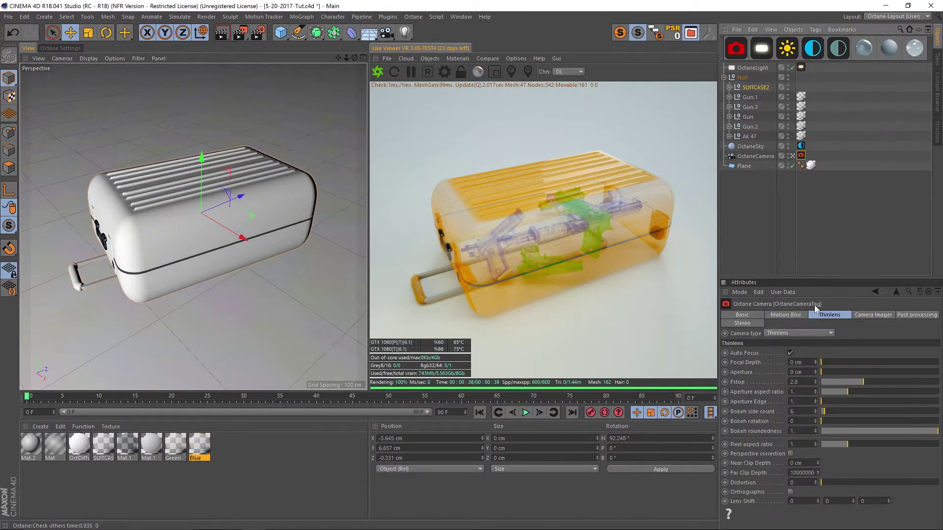
{"action": "left_click", "coordinate": [876, 315]}
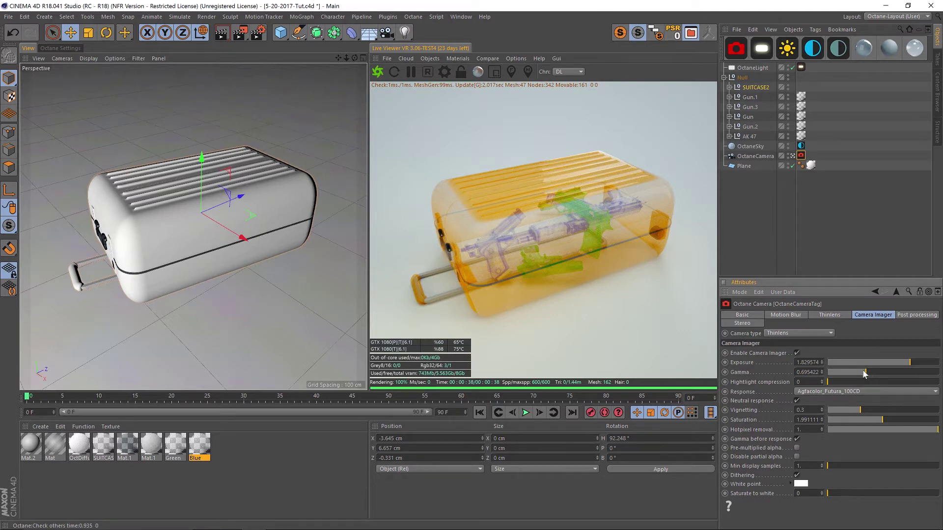
{"action": "left_click_drag", "start_coordinate": [864, 374], "coordinate": [859, 374]}
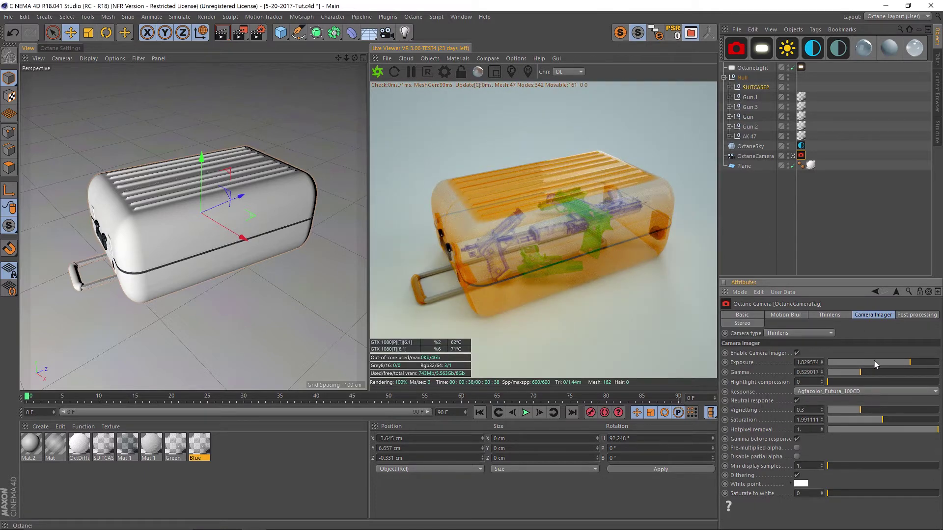
{"action": "left_click_drag", "start_coordinate": [916, 362], "coordinate": [914, 363]}
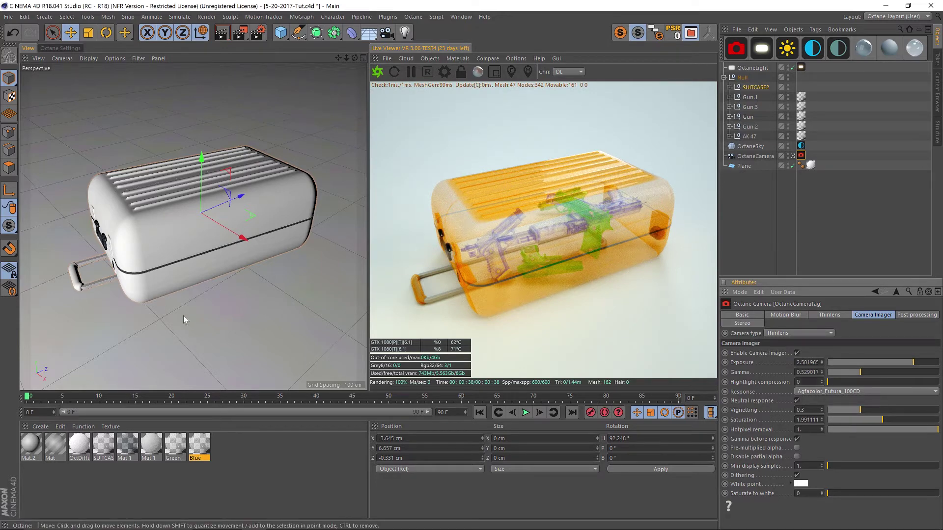
{"action": "key", "text": "alt+Tab"}
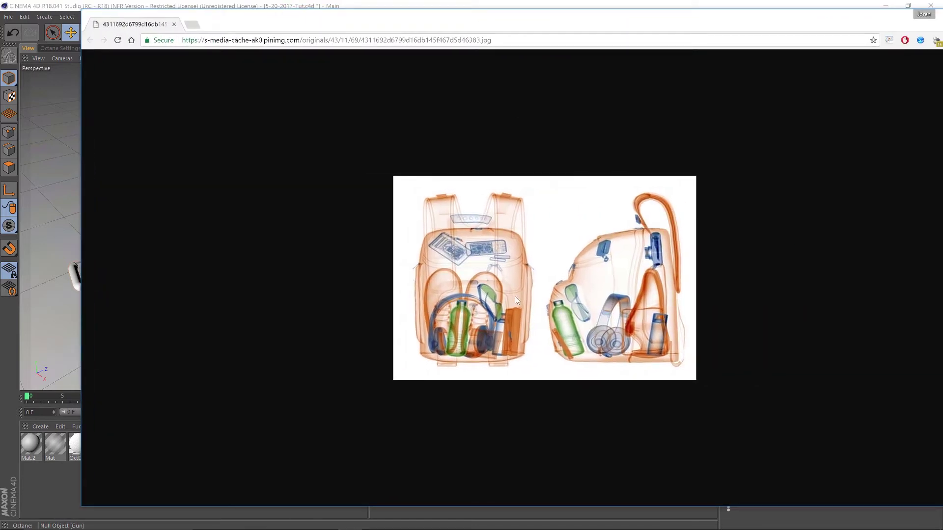
{"action": "key", "text": "alt+Tab"}
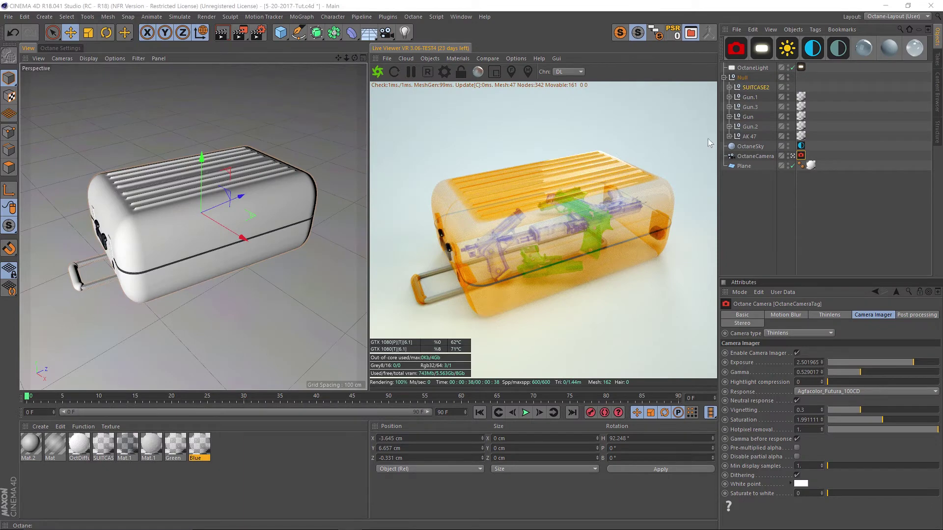
- Uncheck the SUITCASE material's Index and Specular channels and close its Material Editor
{"action": "double_click", "coordinate": [103, 445]}
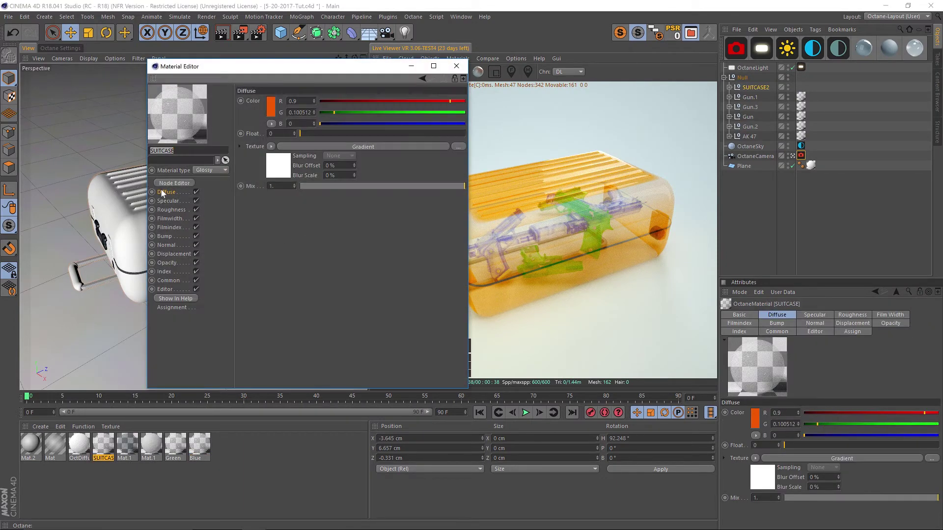
{"action": "left_click_drag", "start_coordinate": [270, 61], "coordinate": [206, 40]}
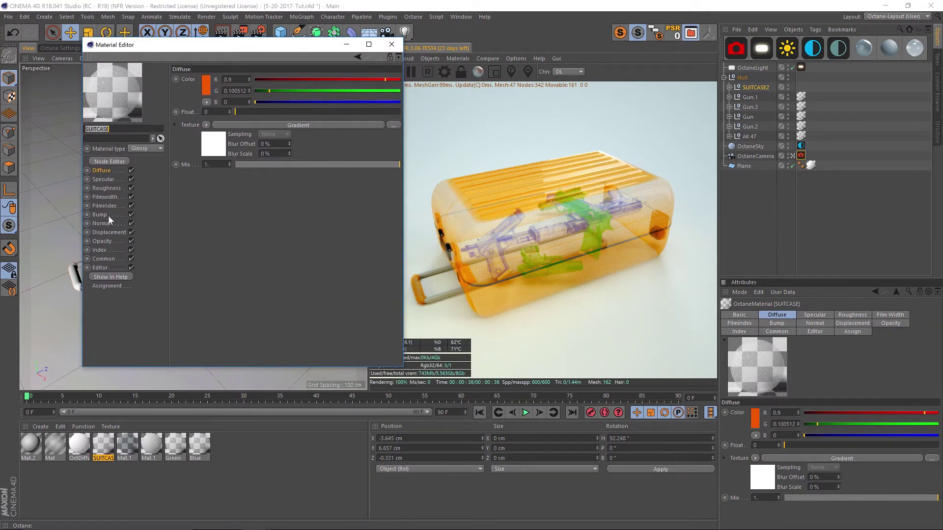
{"action": "left_click", "coordinate": [131, 249]}
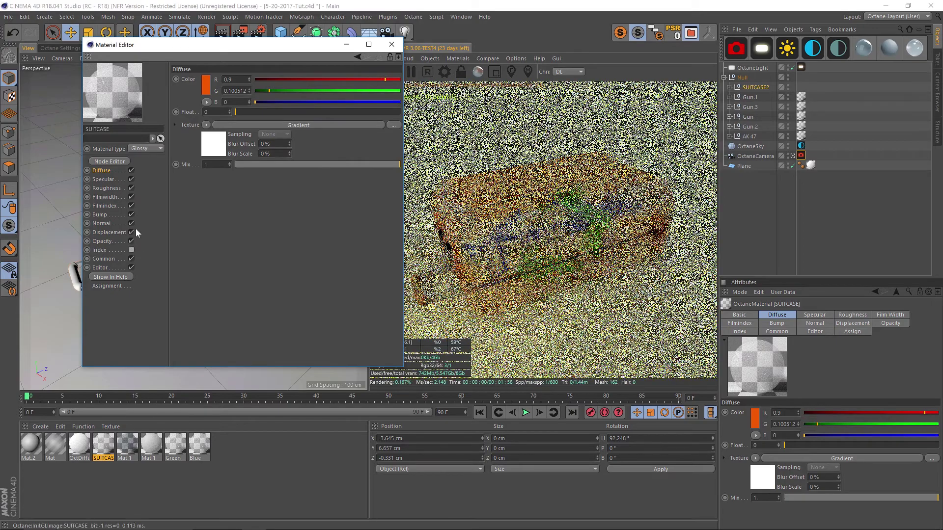
{"action": "left_click", "coordinate": [131, 180]}
{"action": "left_click", "coordinate": [391, 45]}
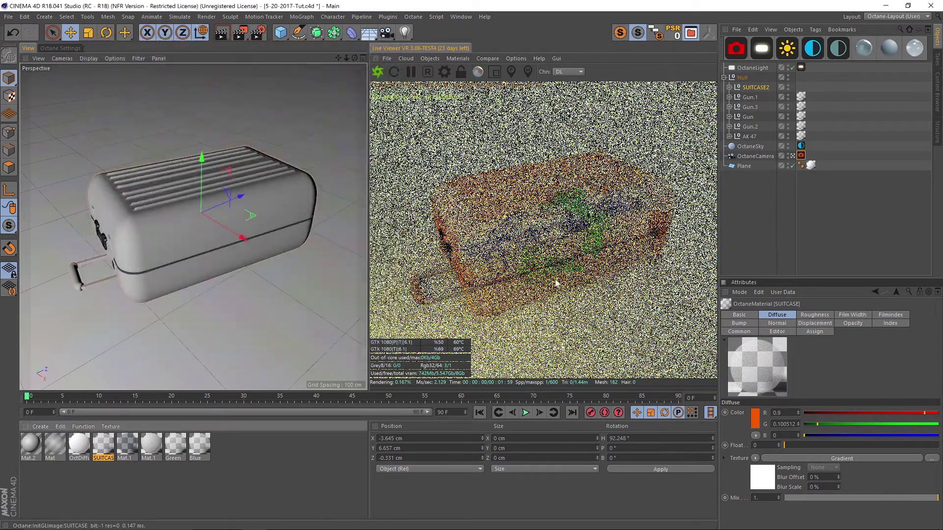